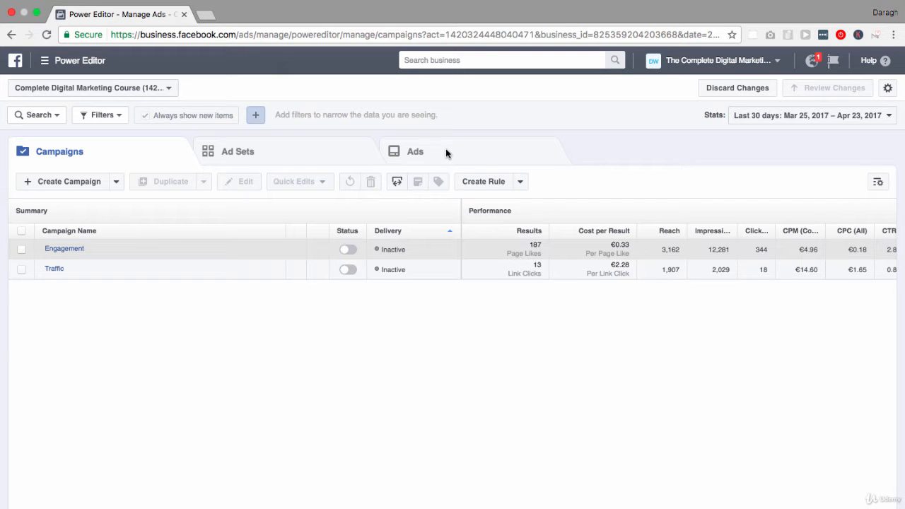
Step: Select the Engagement campaign and list only its ad sets
click(332, 155)
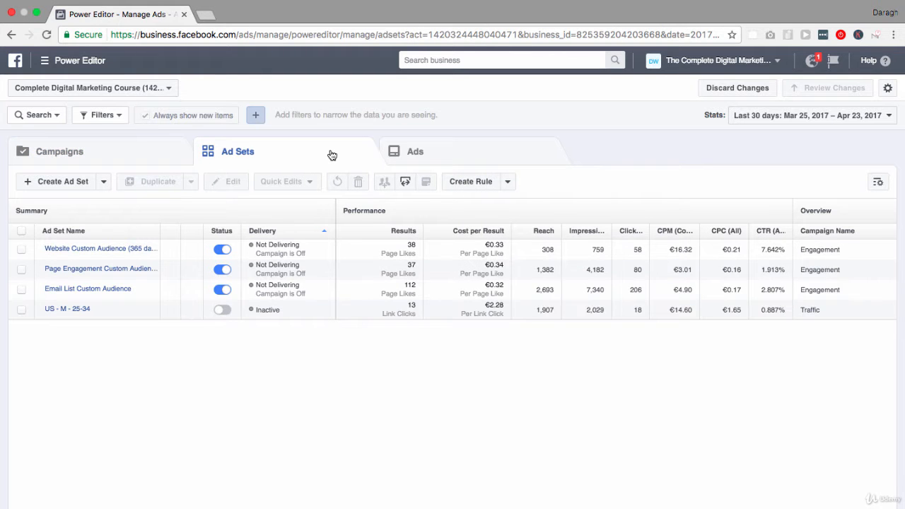
click(139, 157)
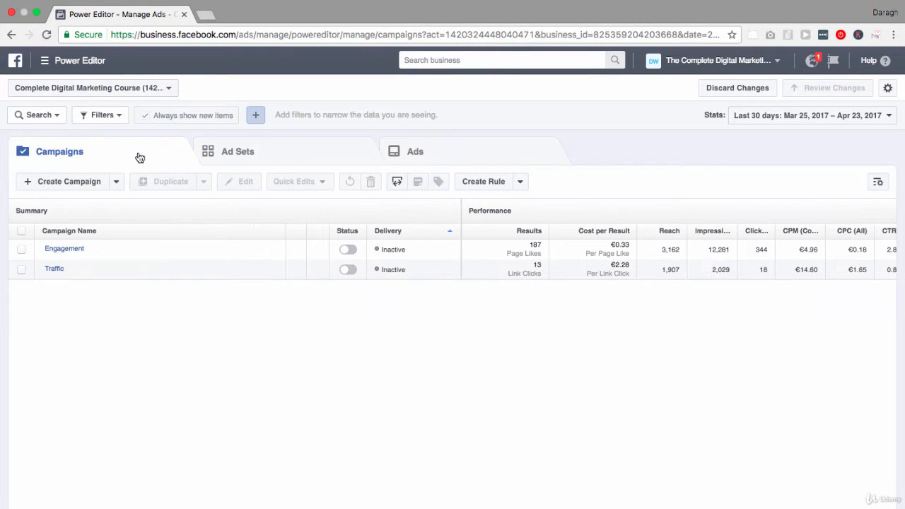
click(22, 249)
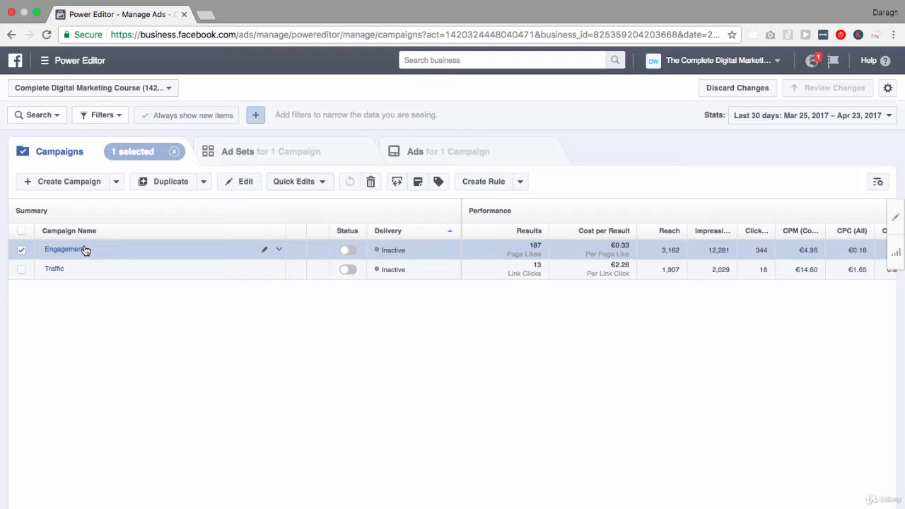
click(248, 157)
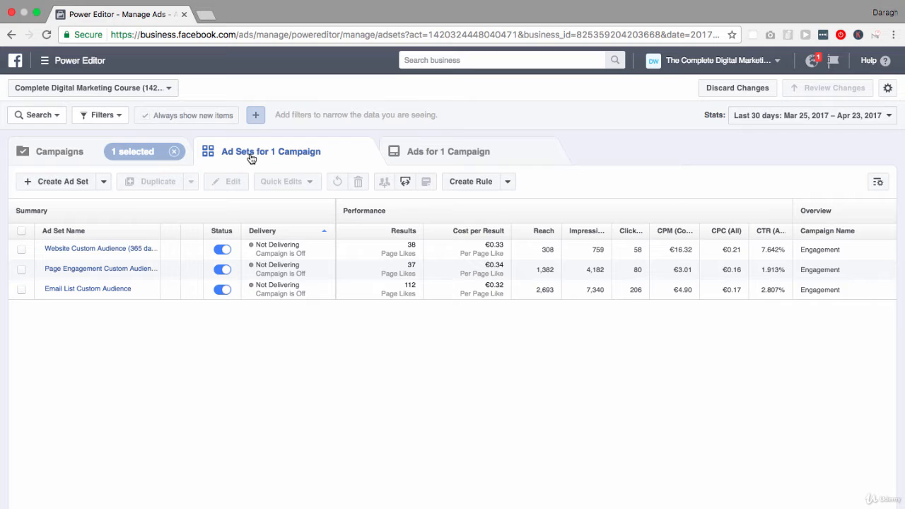
Step: Select all three Engagement ad sets and open them together for bulk editing
click(22, 231)
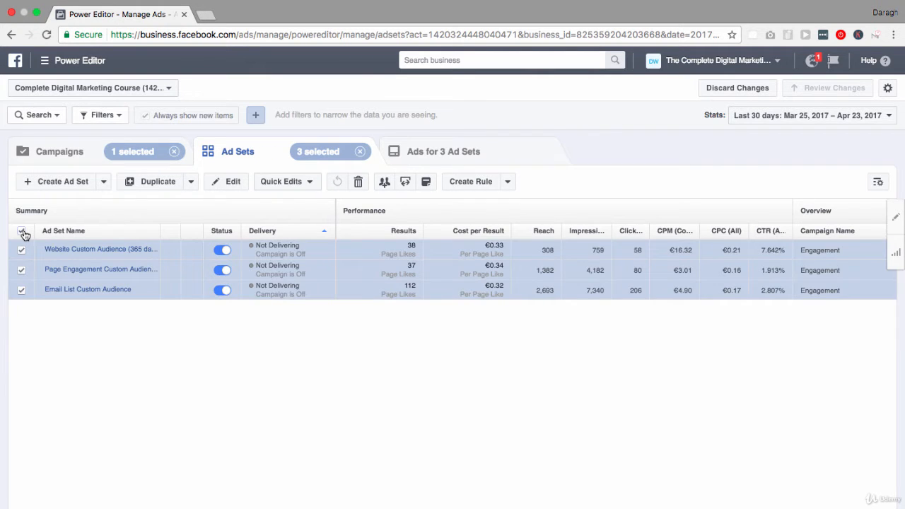
click(22, 270)
click(22, 270)
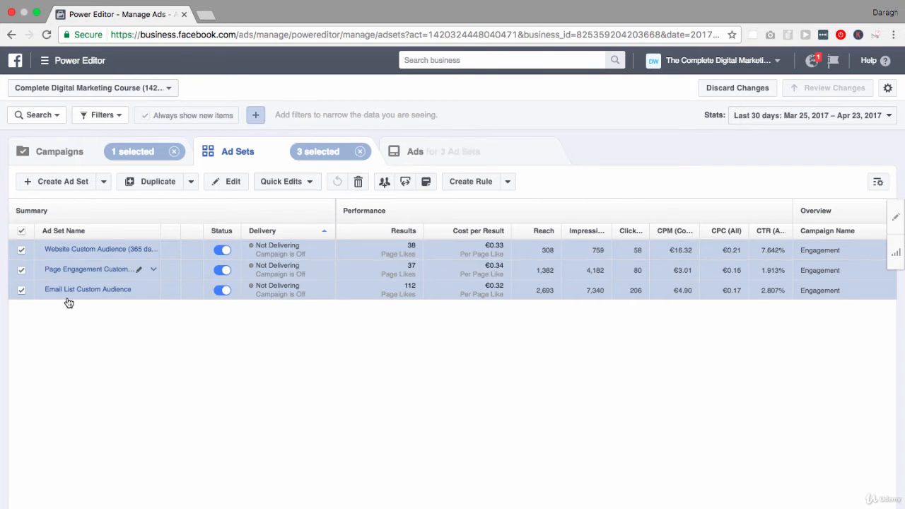
click(233, 183)
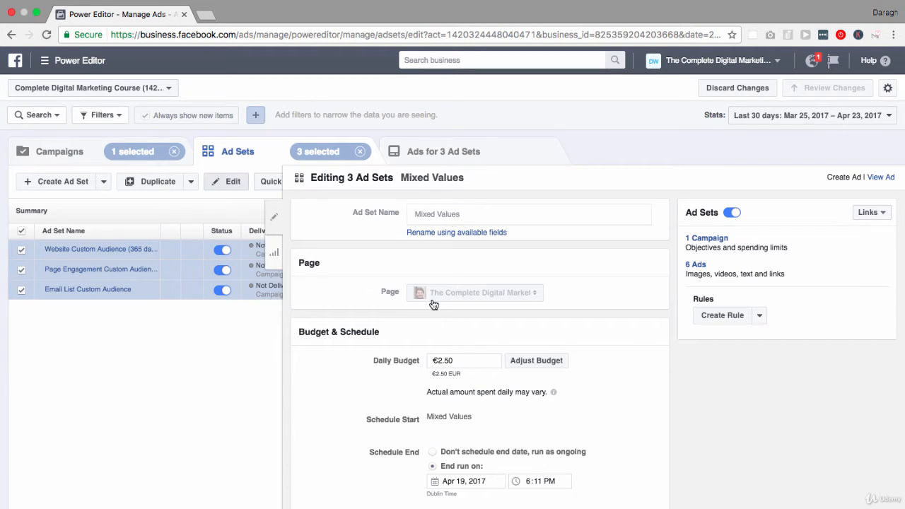
Step: Set the audience age range to 25–35 for all three selected ad sets
scroll(433, 304, down, 1)
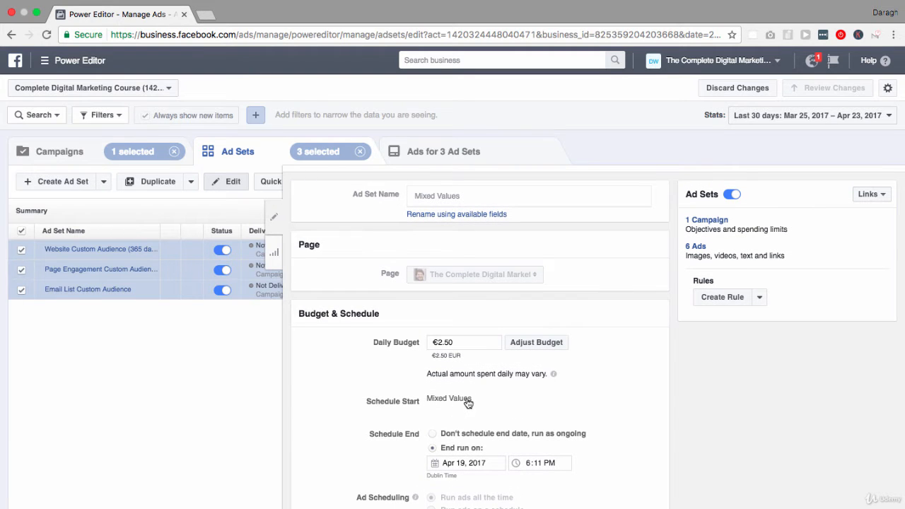
scroll(468, 403, down, 5)
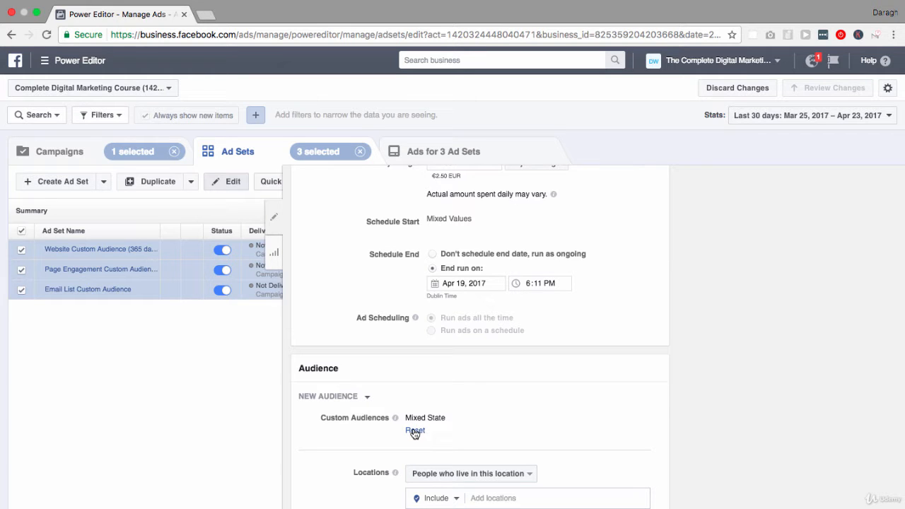
scroll(414, 433, up, 5)
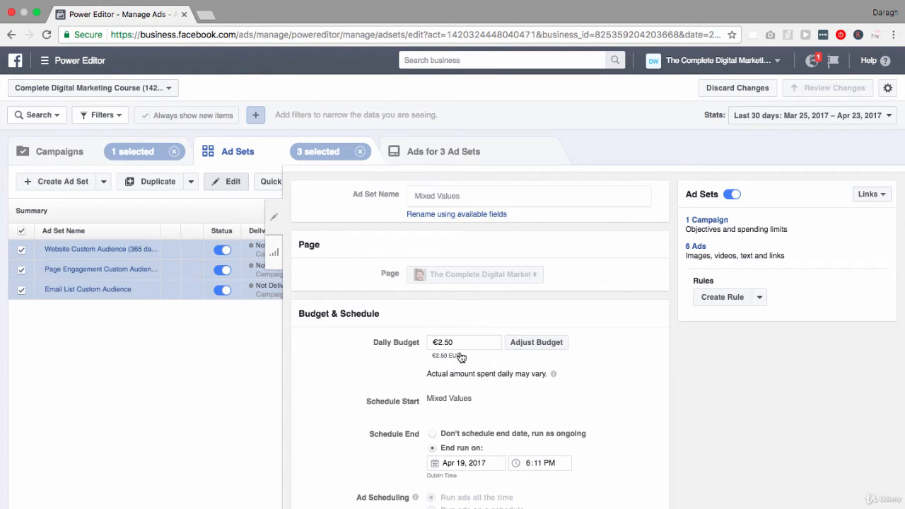
scroll(460, 357, down, 5)
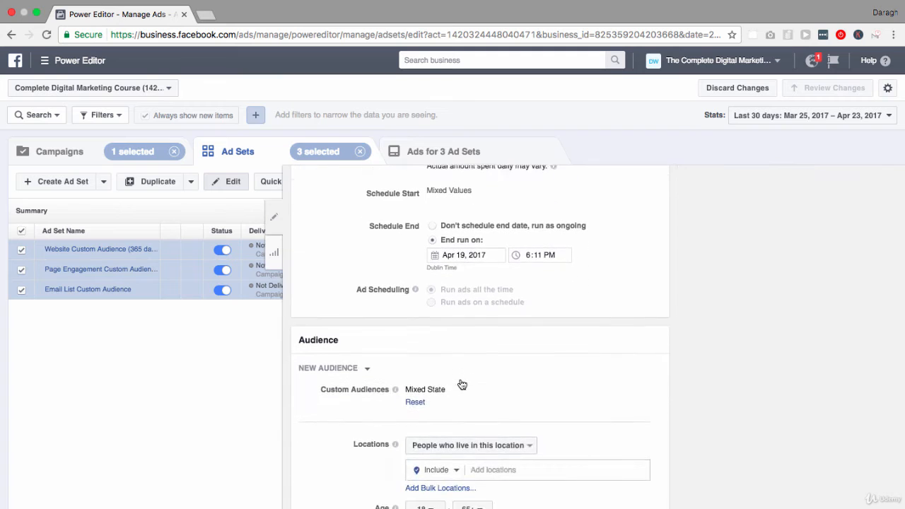
scroll(461, 383, down, 2)
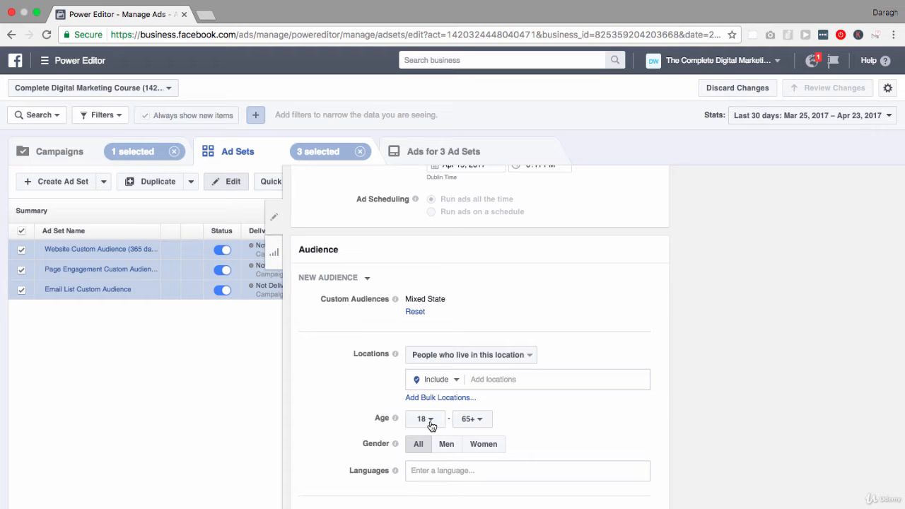
click(429, 421)
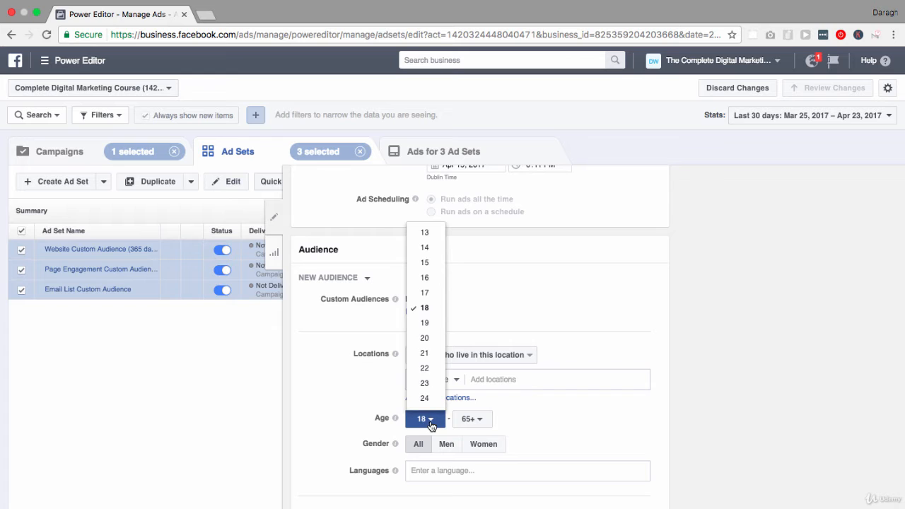
scroll(430, 376, down, 1)
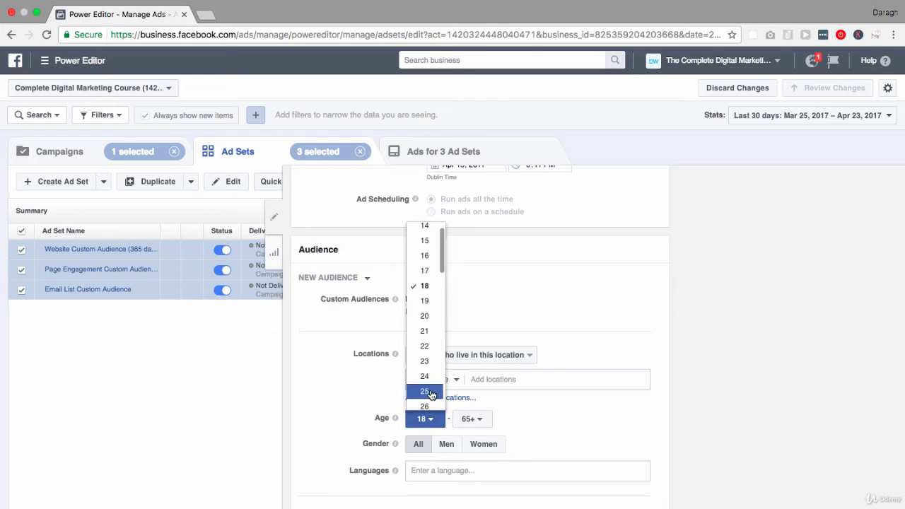
click(430, 392)
click(479, 420)
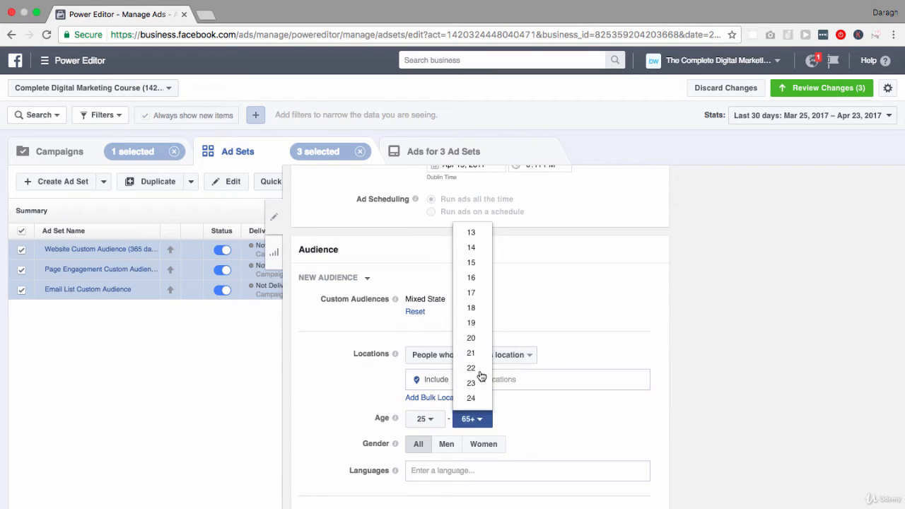
scroll(479, 376, down, 5)
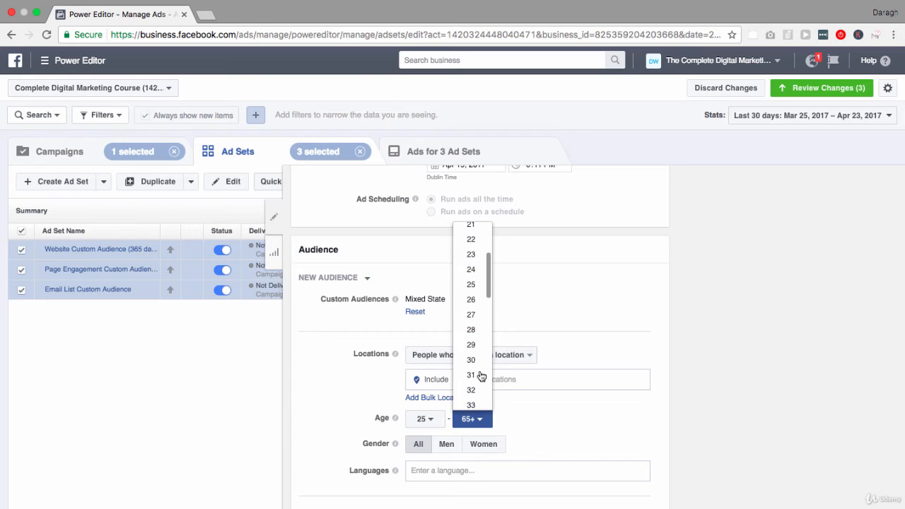
scroll(478, 382, down, 1)
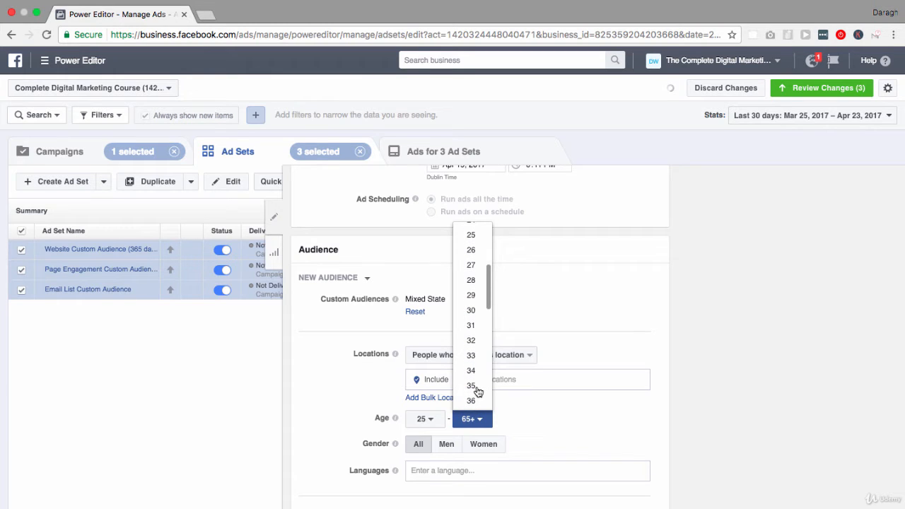
click(474, 384)
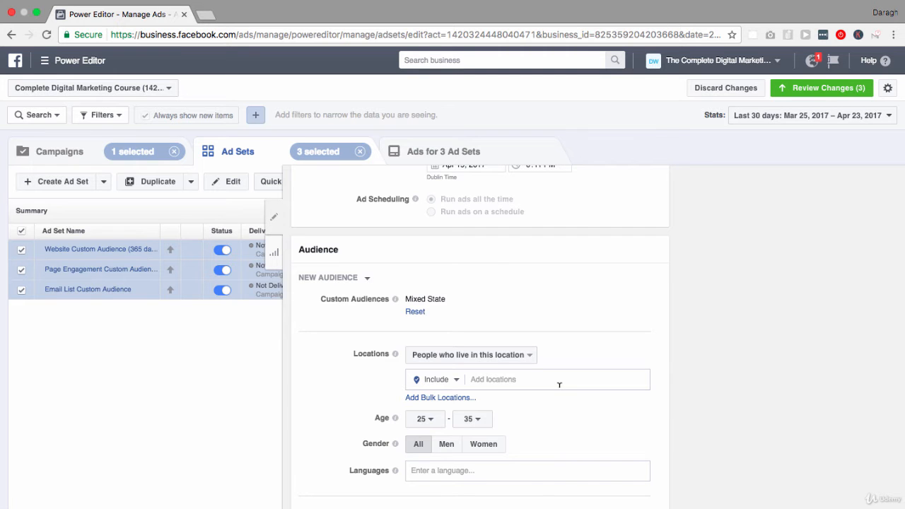
Step: Review the pending ad set changes without applying them, and discard all unpublished changes
scroll(558, 386, up, 5)
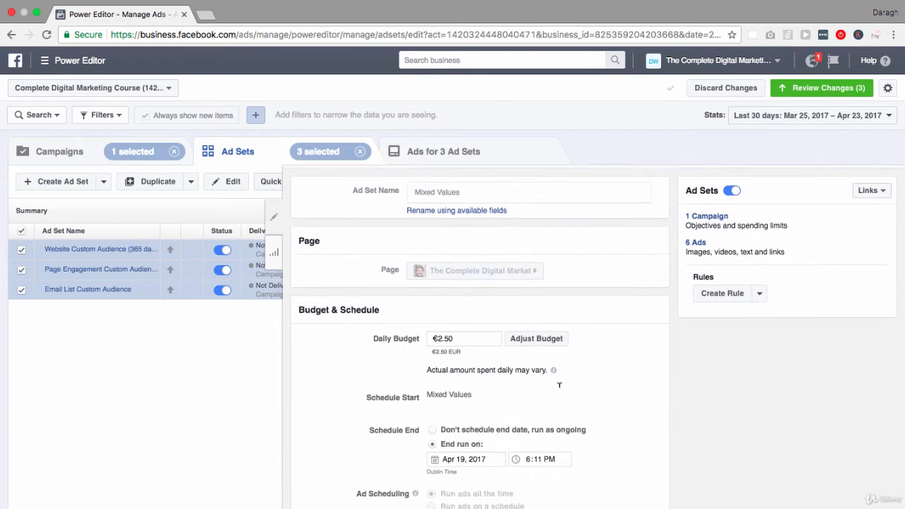
scroll(558, 386, down, 5)
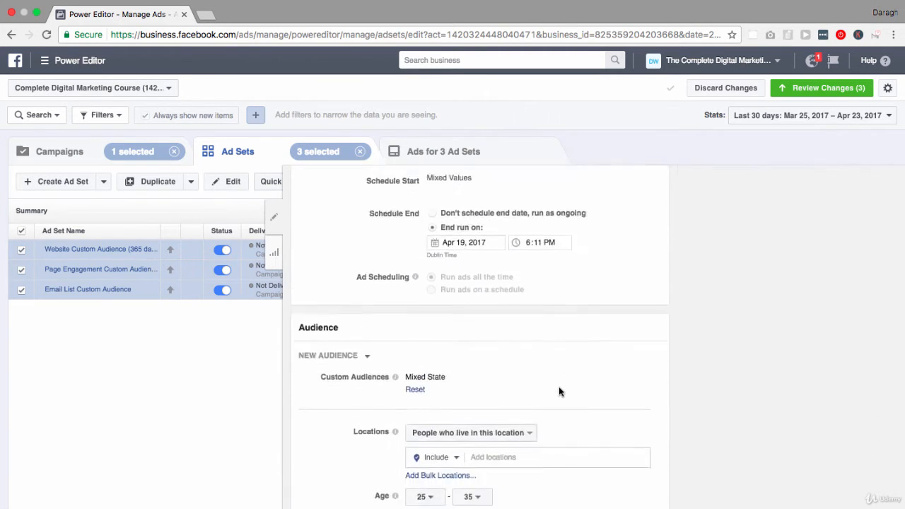
click(805, 87)
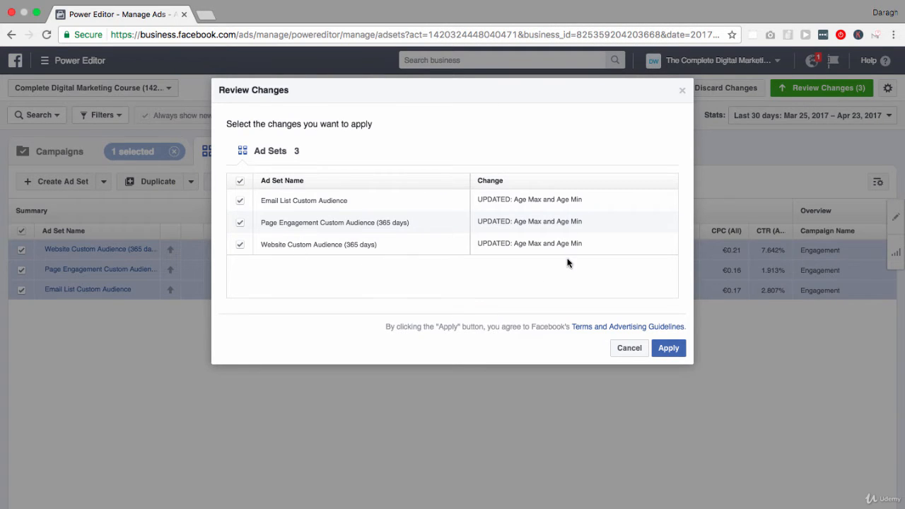
click(629, 348)
click(722, 88)
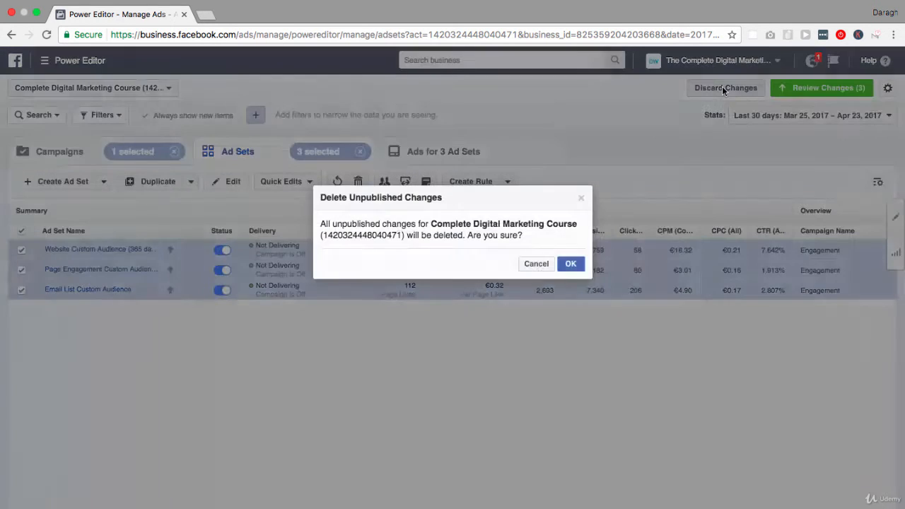
click(571, 265)
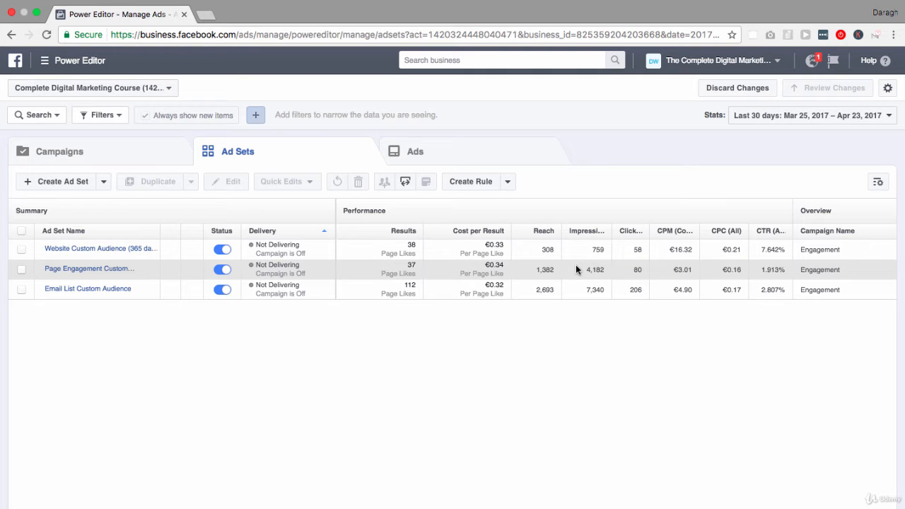
Step: Select the Engagement campaign again and list only the ads belonging to it
click(488, 153)
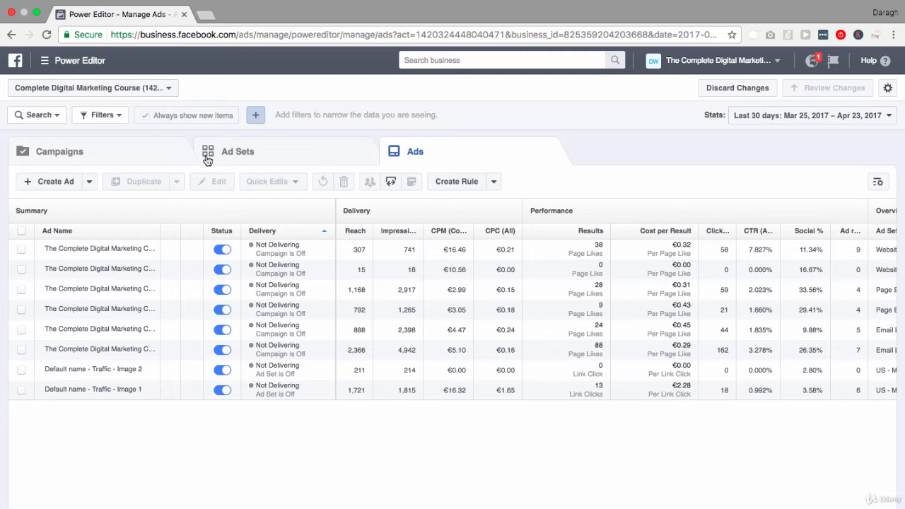
click(153, 157)
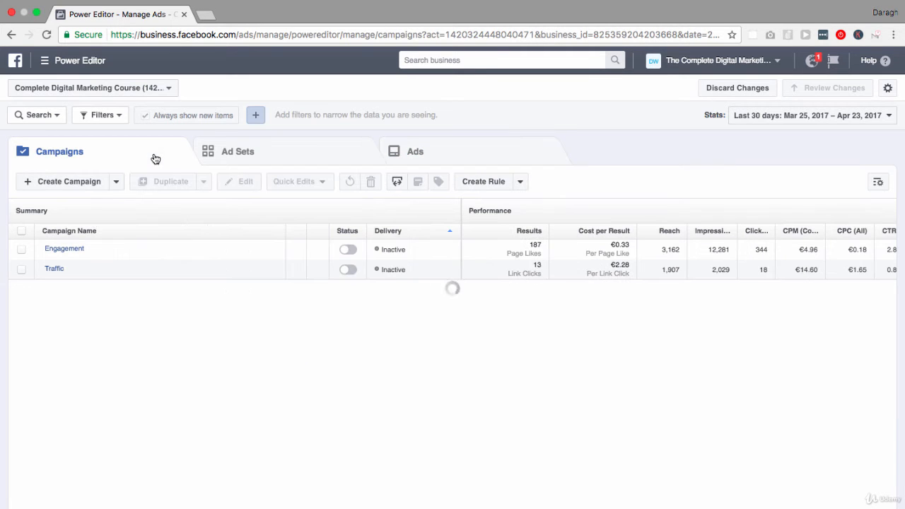
click(22, 249)
click(284, 155)
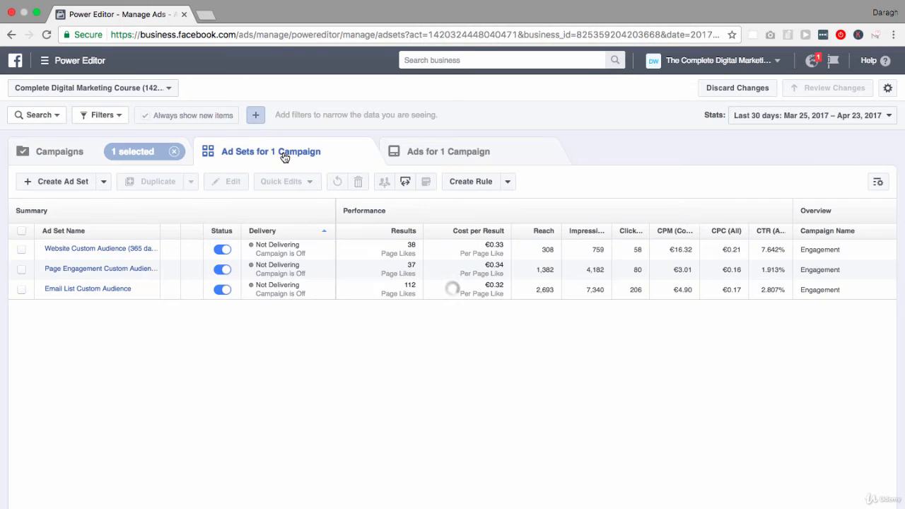
click(417, 151)
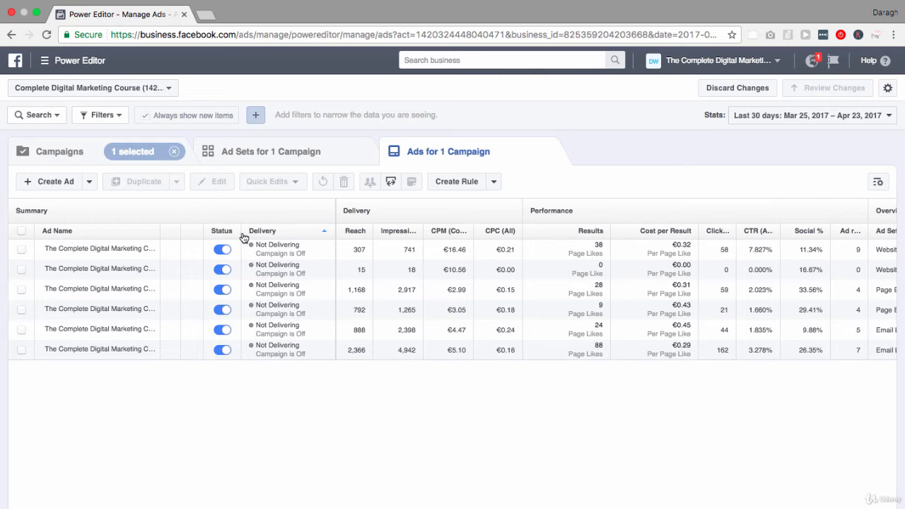
Step: Bulk-edit all of the Engagement campaign's ads to use the 1000 × 664 image of cheering office workers from the image library
click(21, 232)
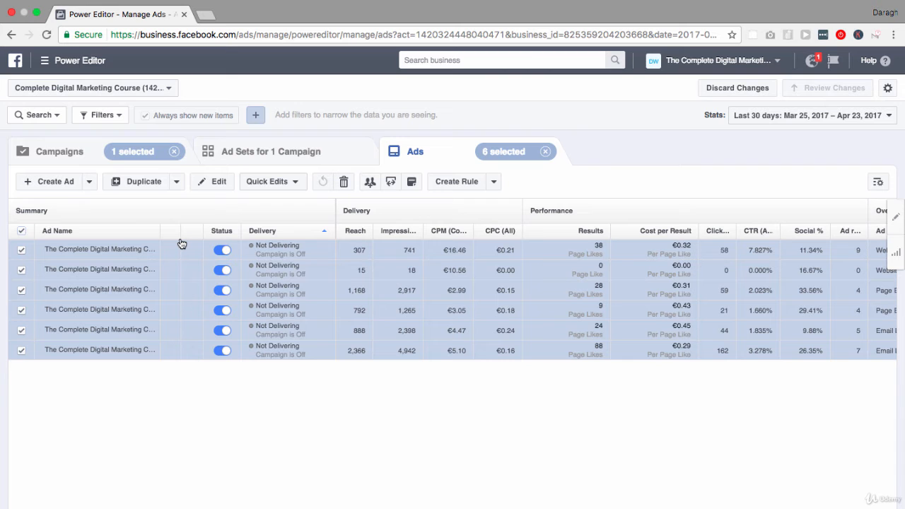
click(216, 182)
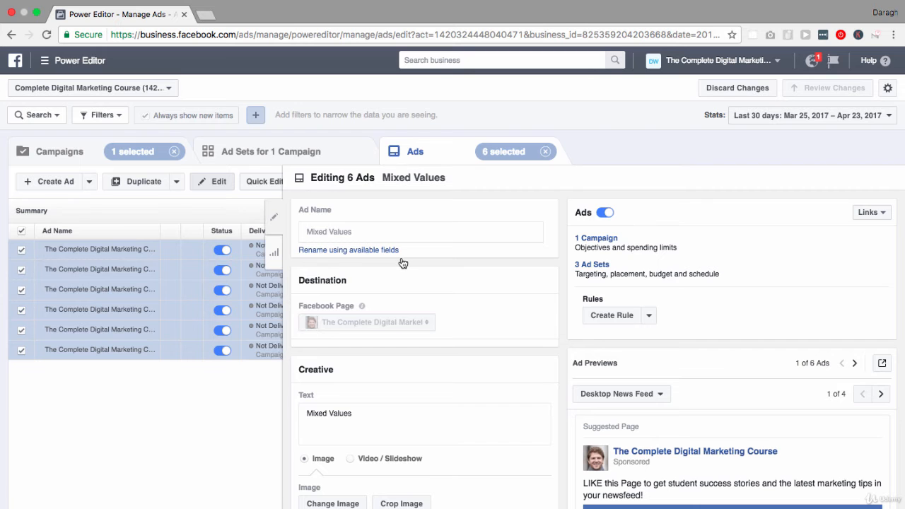
scroll(402, 263, down, 5)
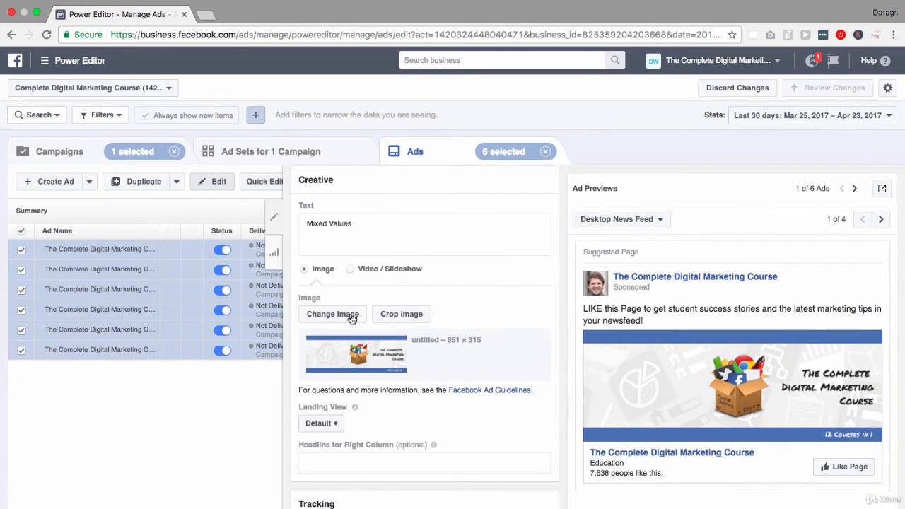
click(344, 319)
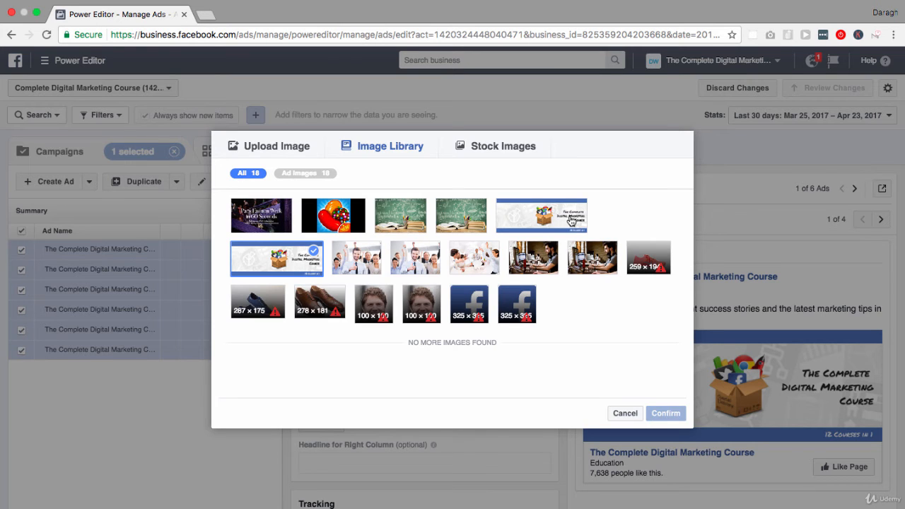
click(293, 151)
click(484, 150)
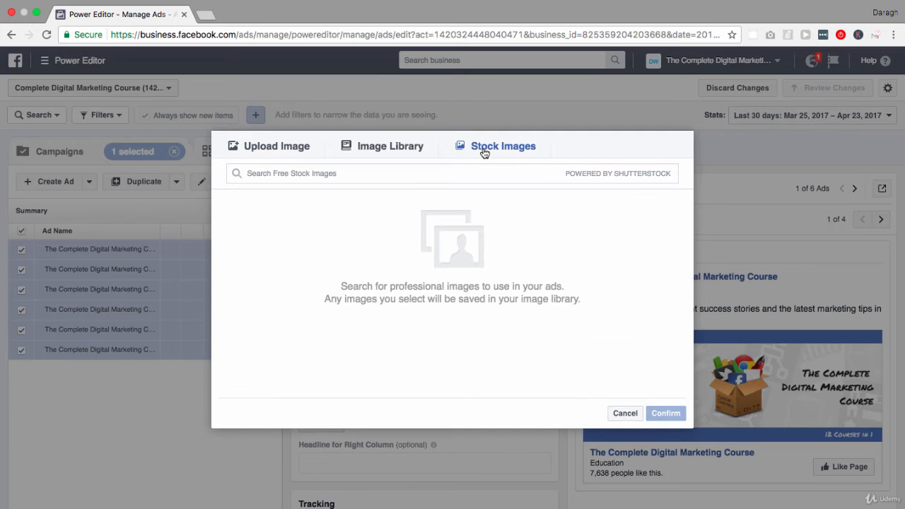
click(390, 148)
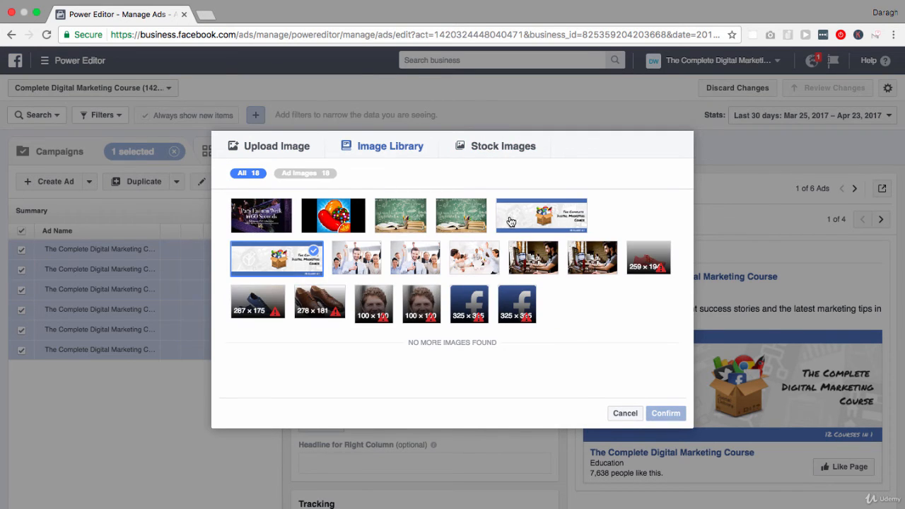
click(474, 258)
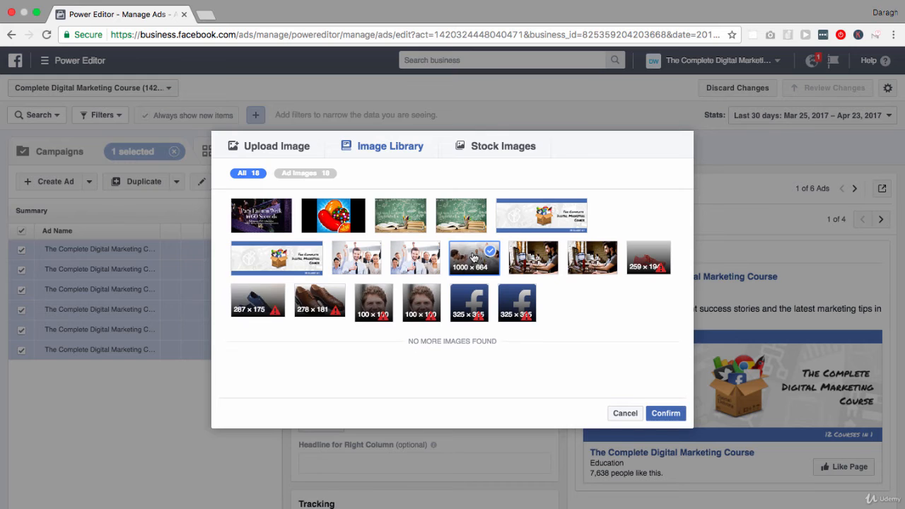
click(663, 414)
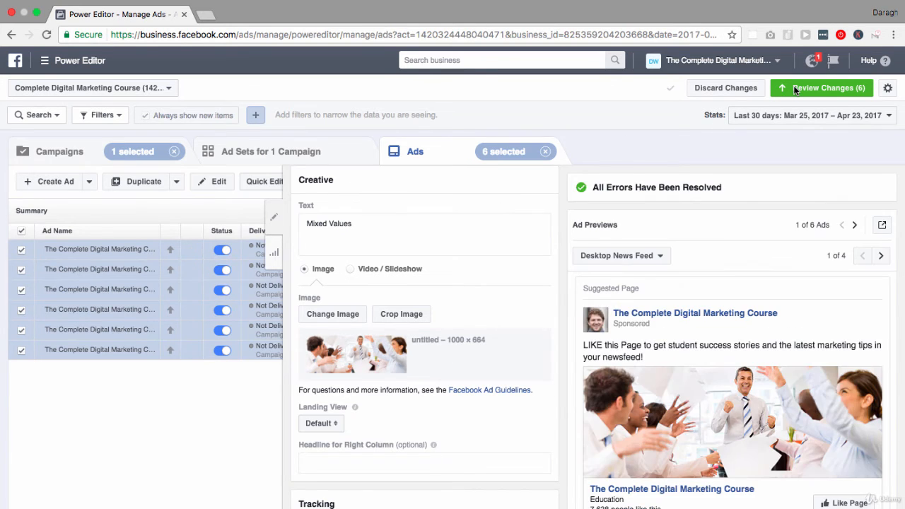
Step: Review the pending image changes to the ads and close the review without applying them
click(795, 88)
click(628, 376)
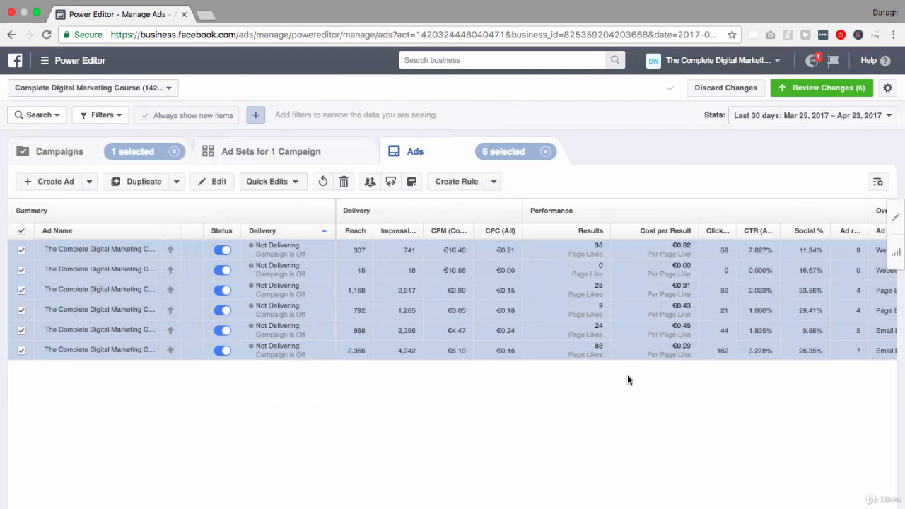
Step: Discard all unpublished changes to the ads in the Complete Digital Marketing Course account
click(722, 91)
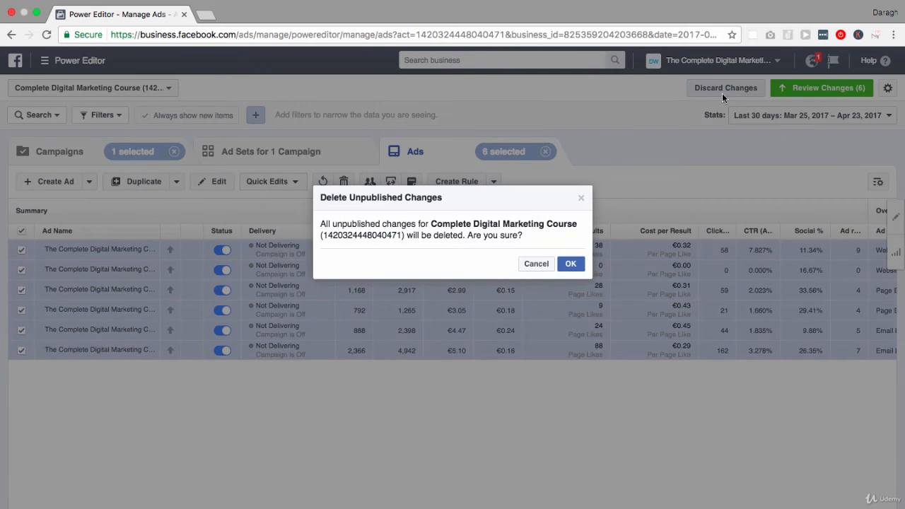
click(571, 265)
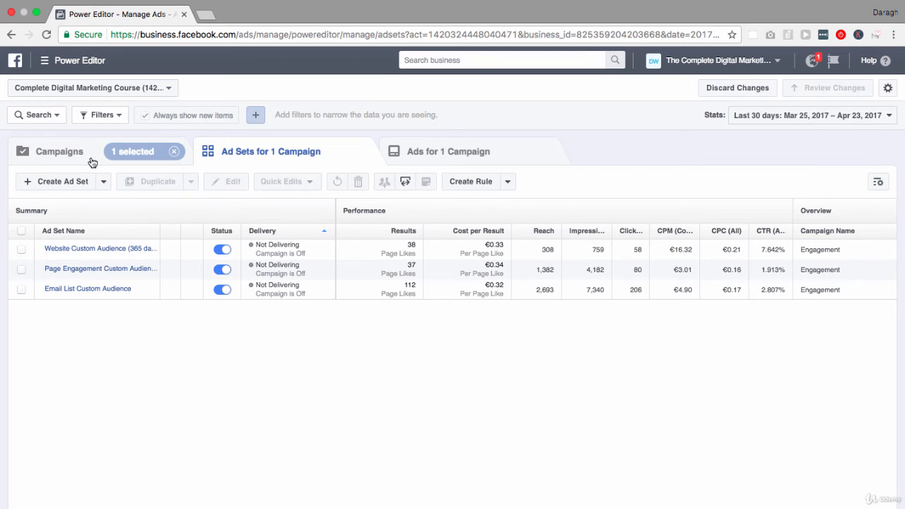
Step: Export all three of the Engagement campaign's ad sets, and view the exported CSV in a widened Excel window
click(21, 230)
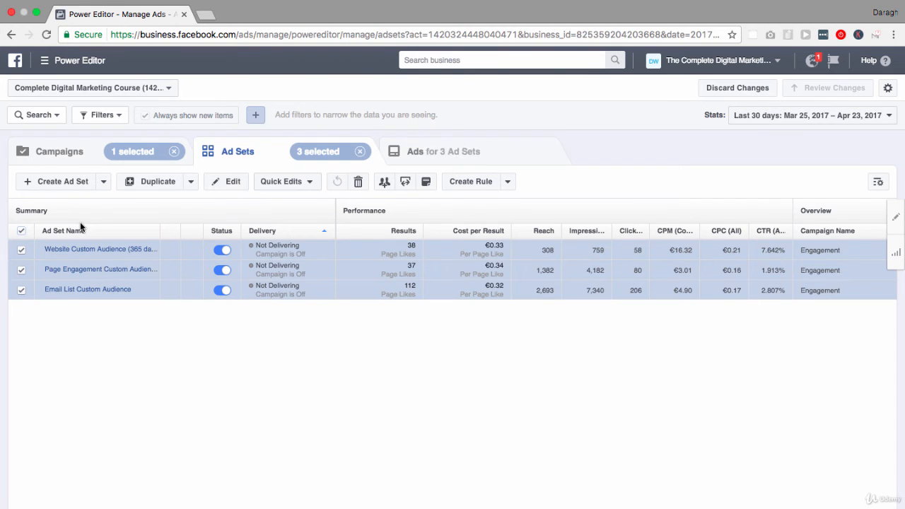
click(406, 183)
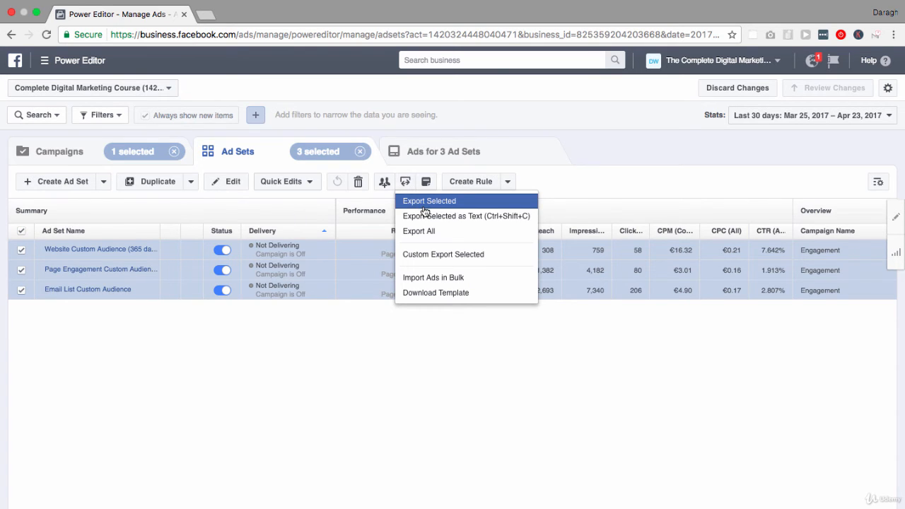
click(424, 211)
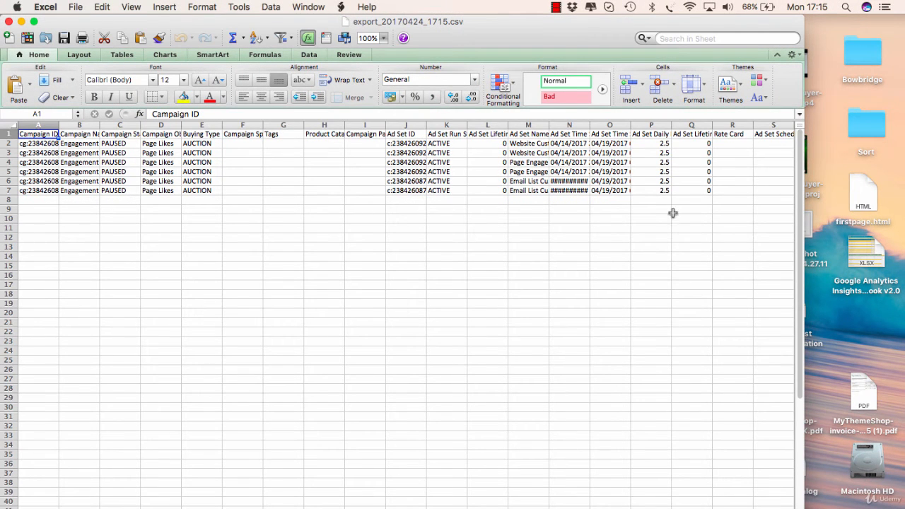
drag(804, 243, 901, 244)
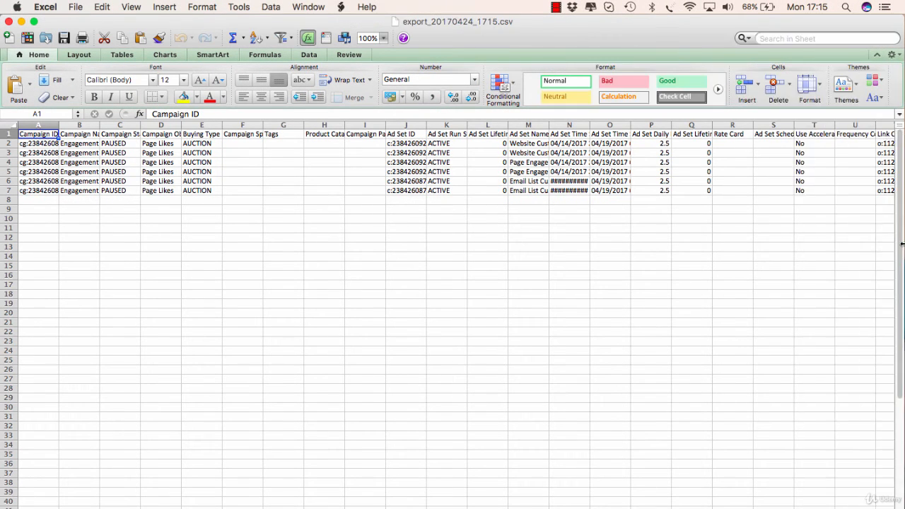
Step: Set the campaign status in cell C2 of the exported spreadsheet to ACTIVE
click(114, 144)
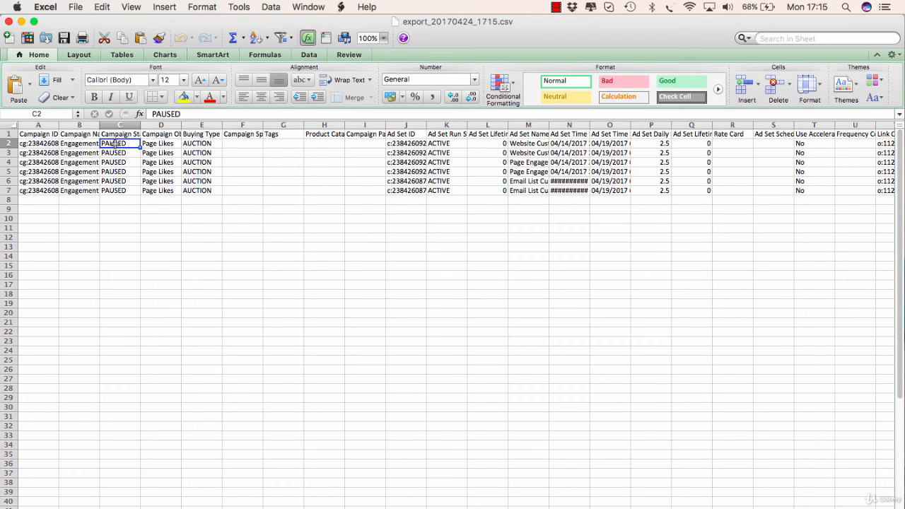
click(149, 112)
text(a)
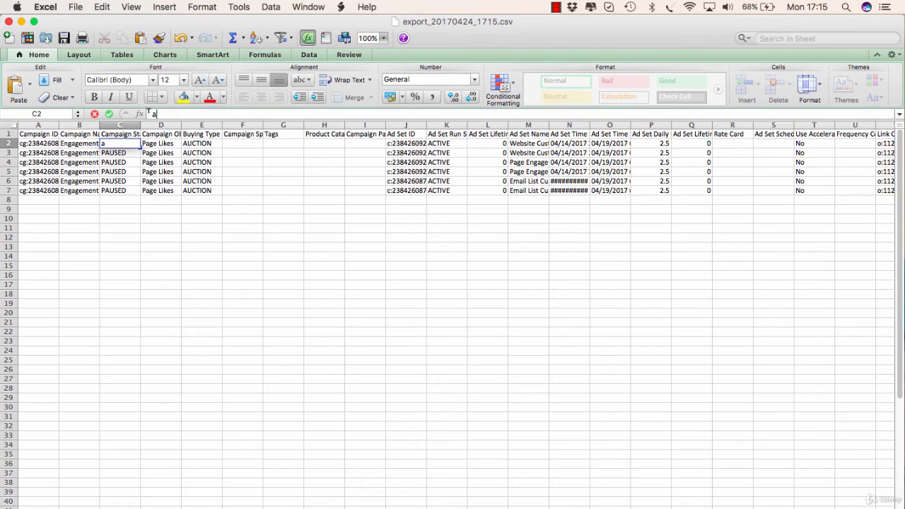
text(c)
key(BackSpace)
key(BackSpace)
text(ACTIVE)
key(Return)
Step: Fill the ACTIVE campaign status from C2 down through C7 for the remaining exported rows
click(125, 144)
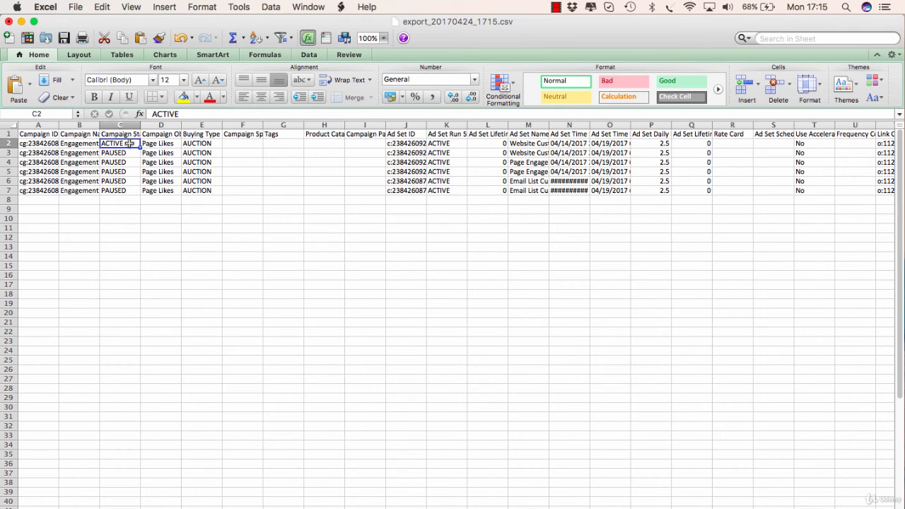
drag(140, 147, 141, 197)
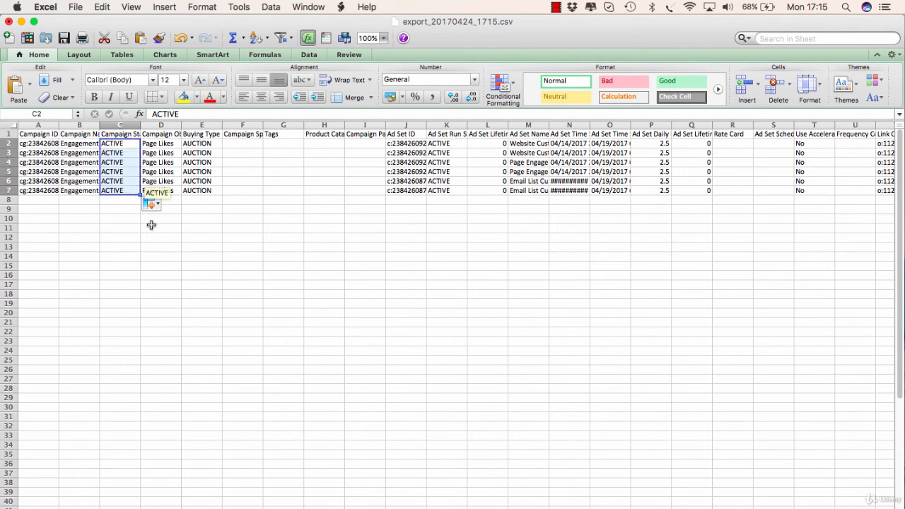
click(162, 237)
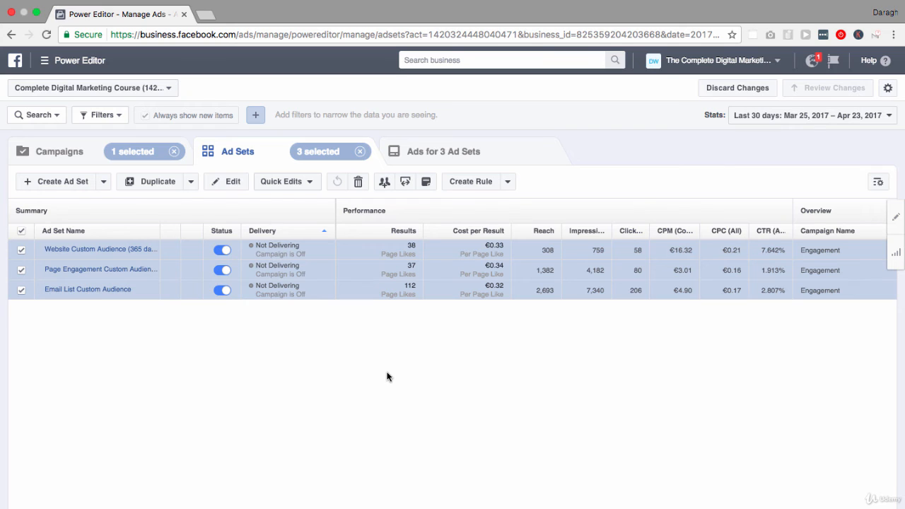
Step: Download the bulk import template from Power Editor and open it in Excel, then return to the export_20170424_1715.csv sheet
click(405, 184)
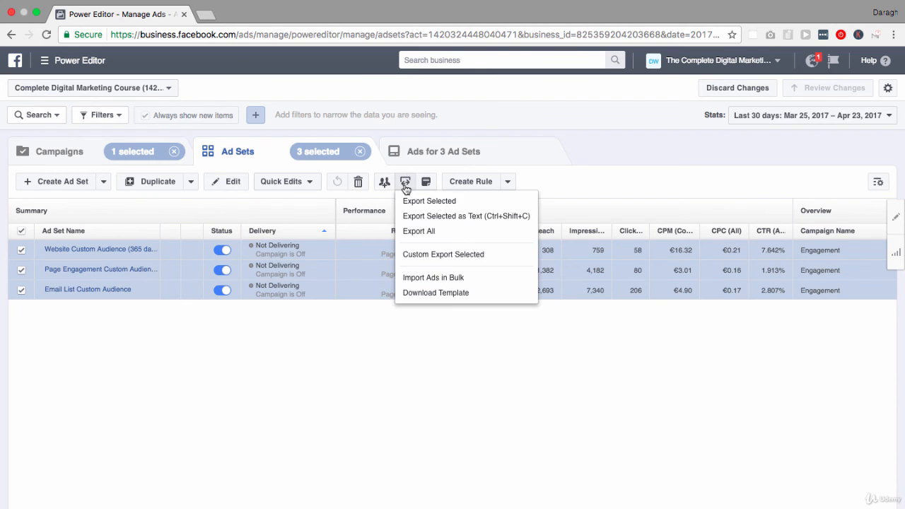
click(429, 292)
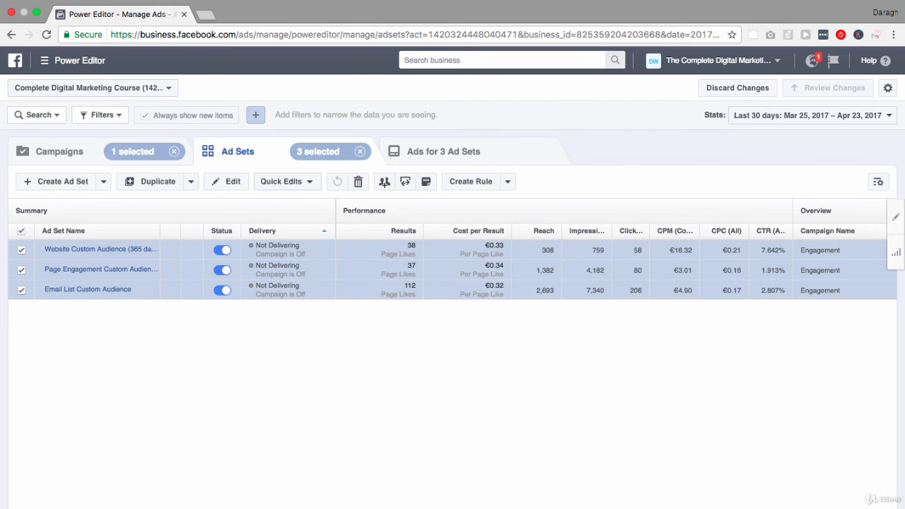
click(131, 508)
click(150, 501)
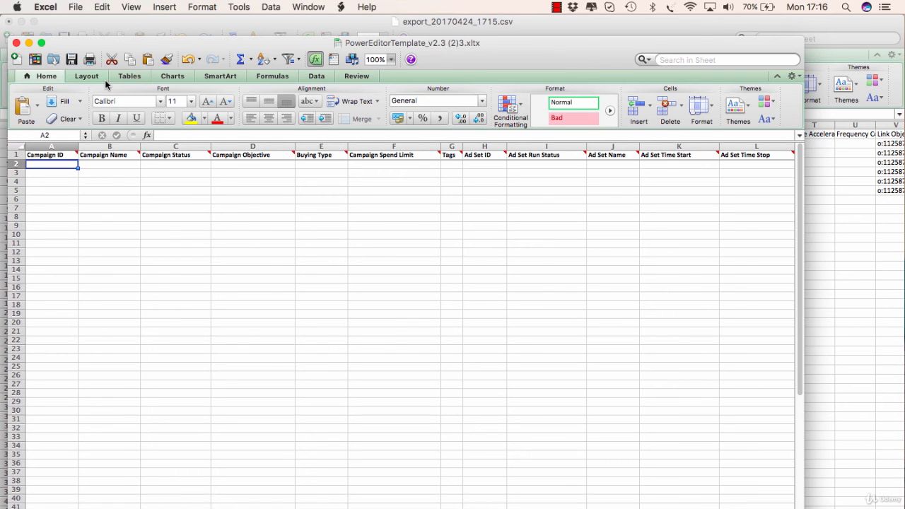
click(83, 25)
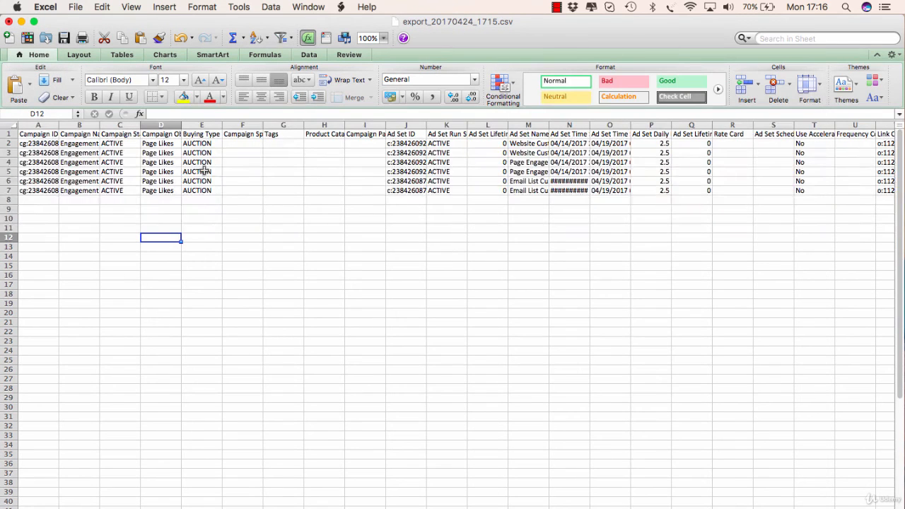